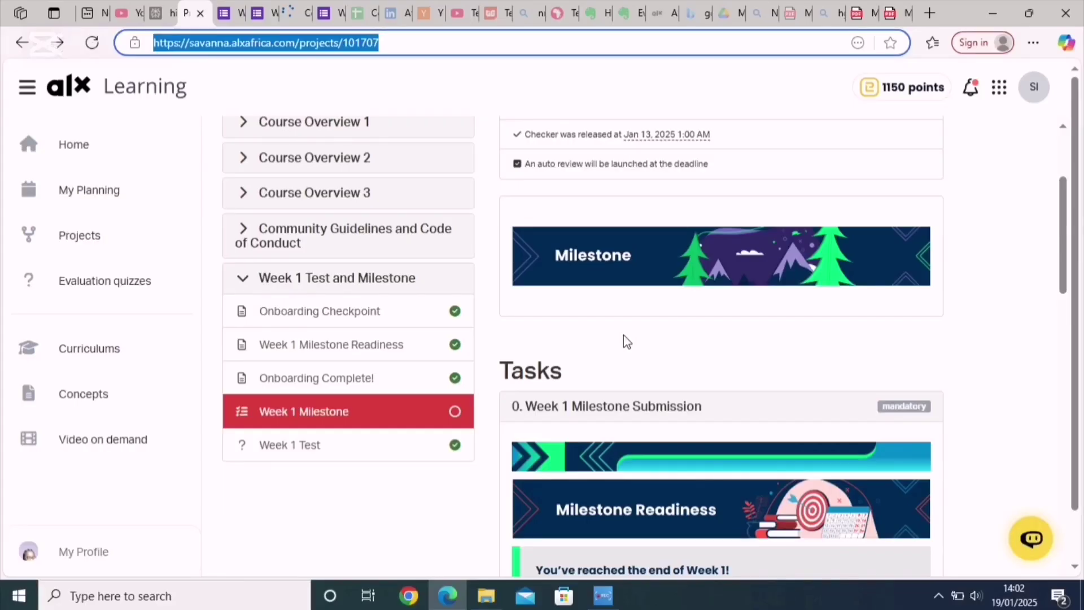
- Open the Week 1 Milestone Submission Instructions to show the numbered steps and example confirmation page
scroll(623, 334, down, 3)
scroll(623, 334, down, 10)
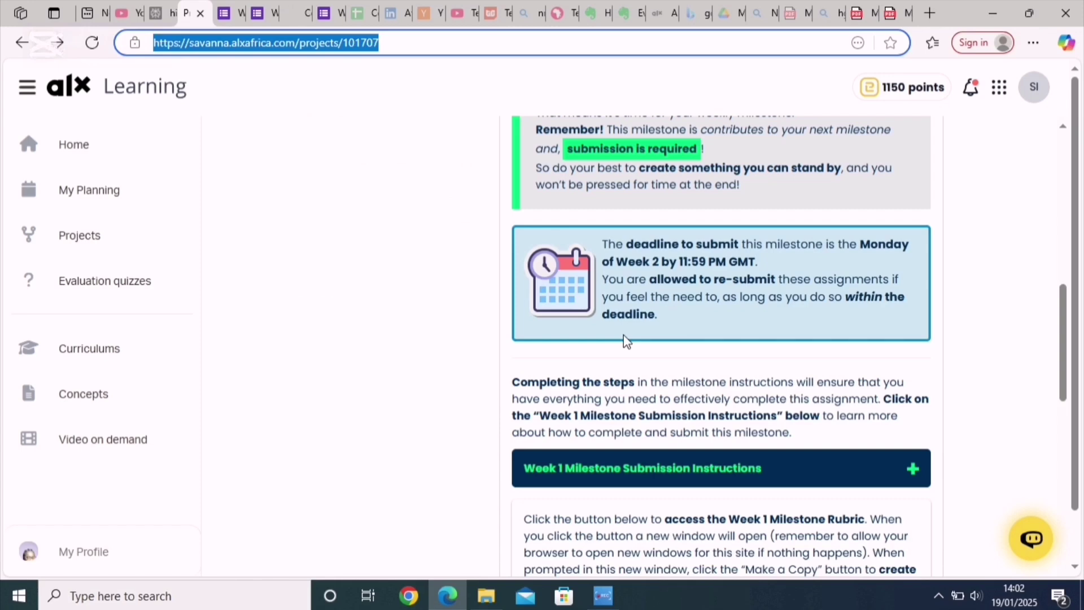
scroll(623, 335, up, 1)
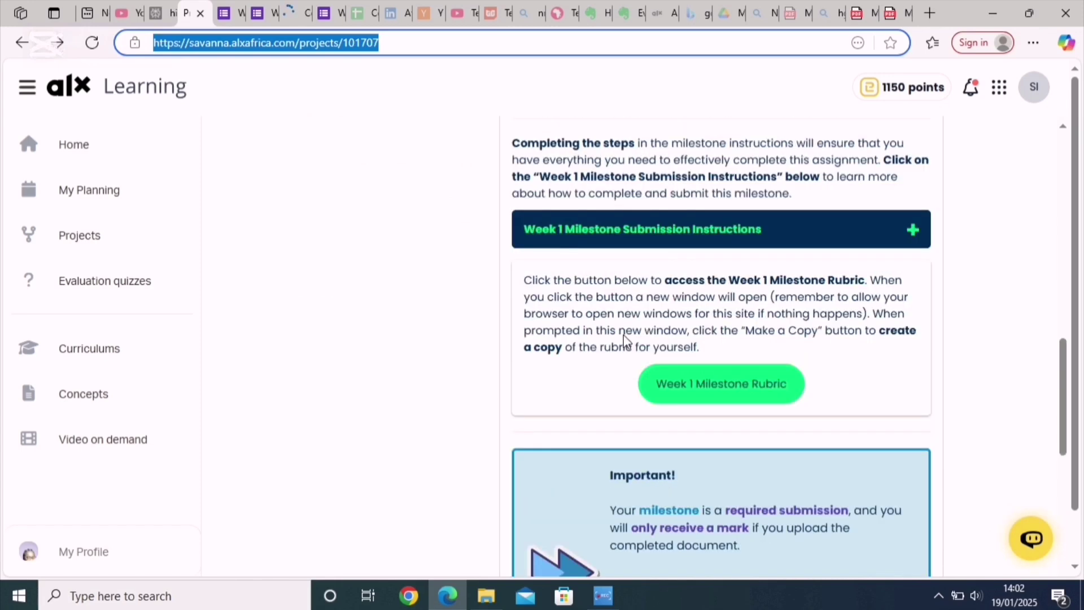
click(784, 240)
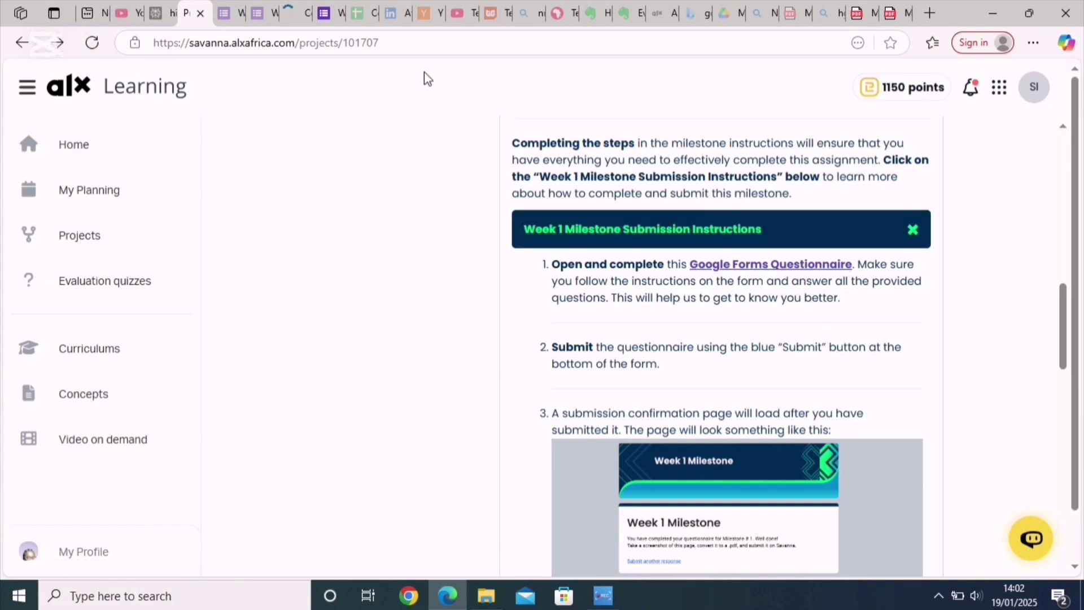
- Go to the Week 1 Milestone form and read through its email field and 18 questions
click(225, 15)
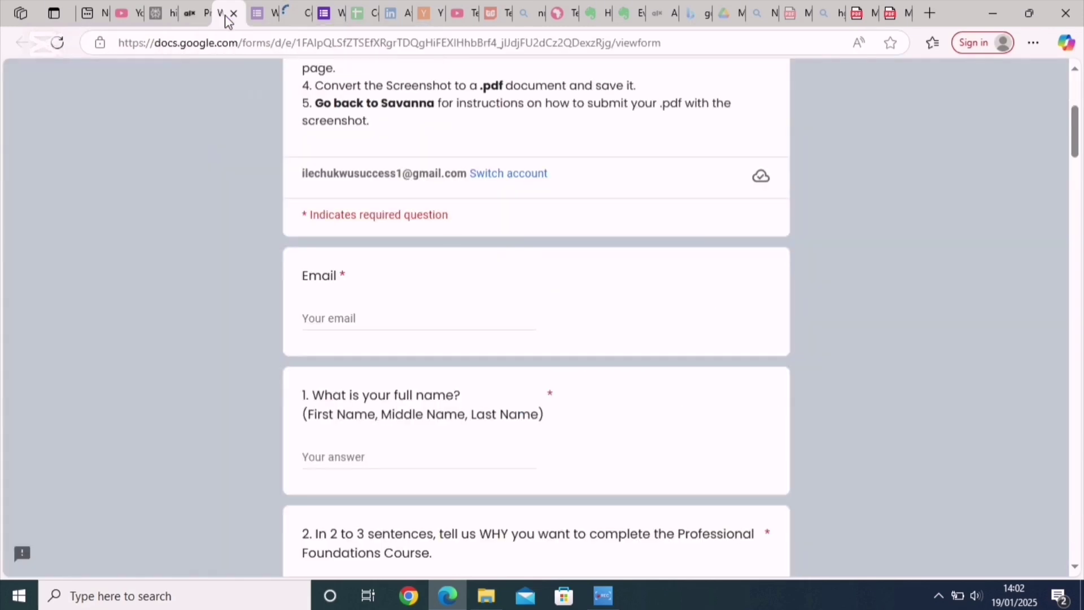
scroll(518, 91, up, 4)
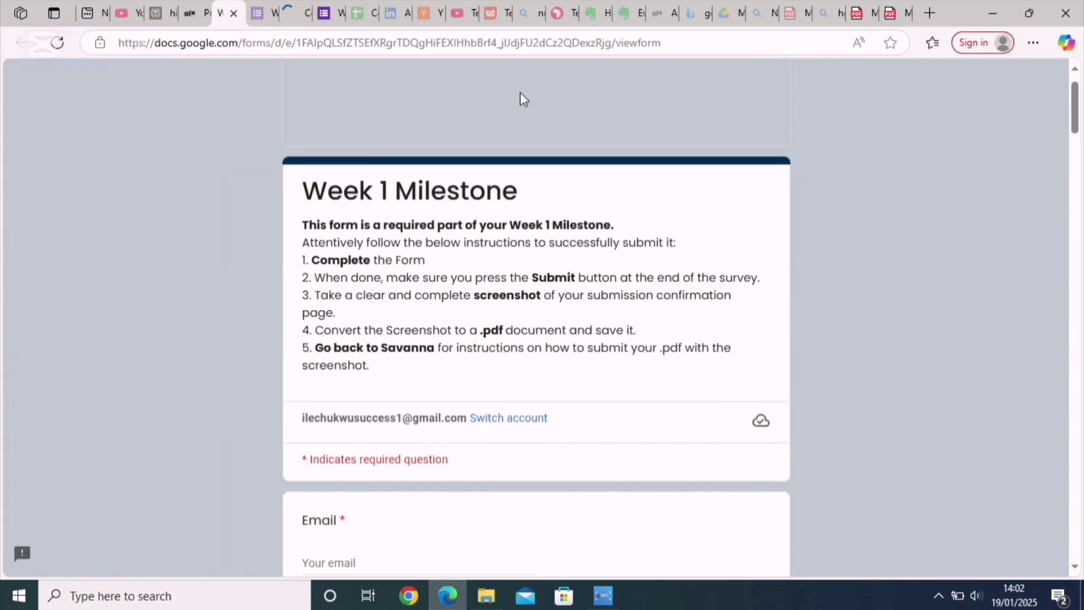
scroll(520, 93, down, 3)
scroll(522, 93, down, 5)
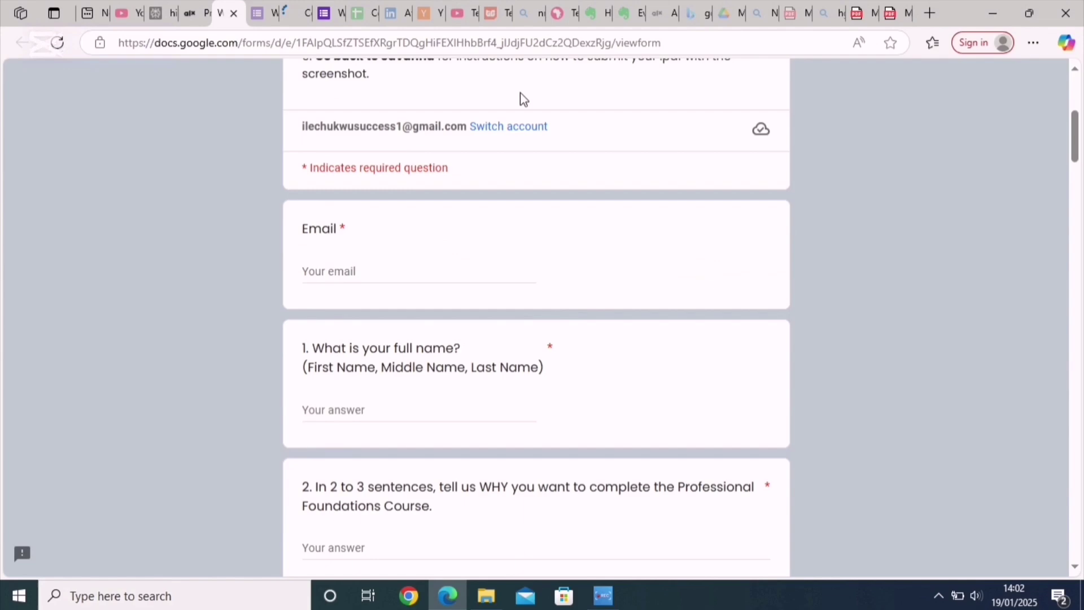
scroll(520, 93, down, 15)
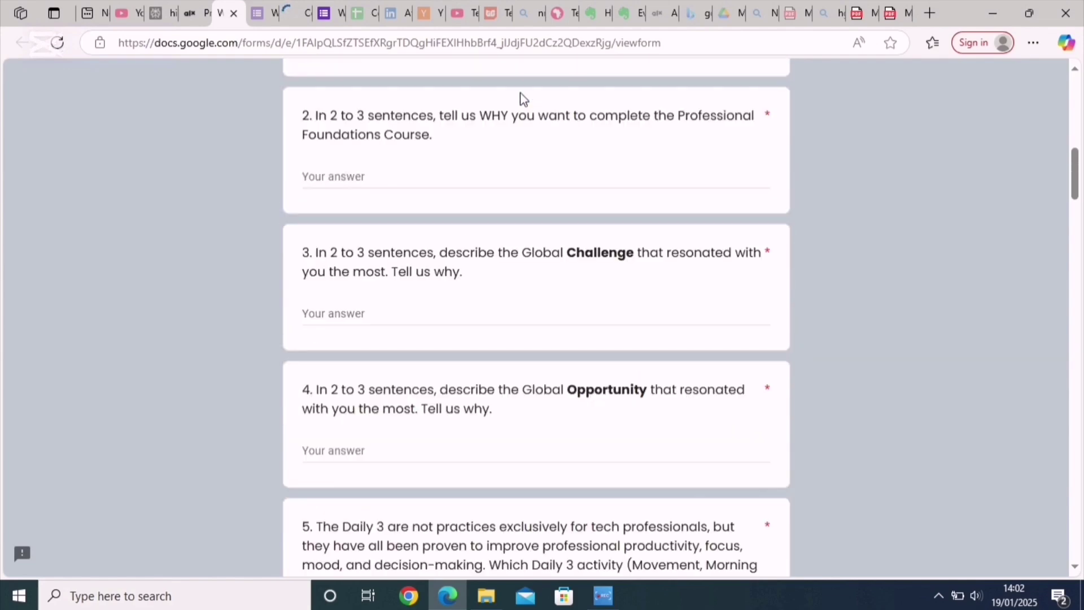
scroll(522, 100, down, 20)
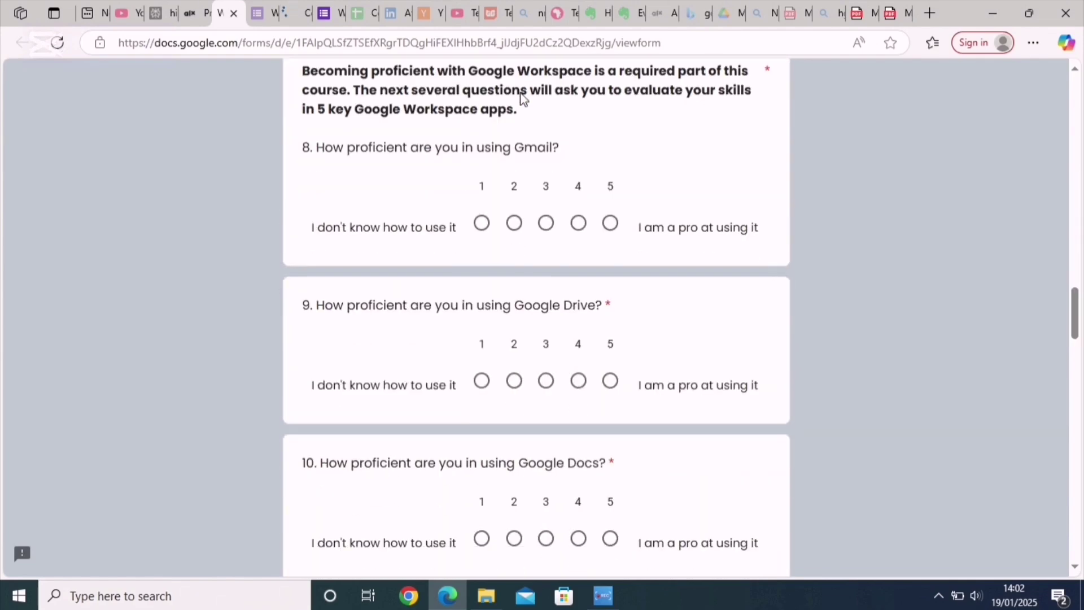
scroll(520, 95, down, 15)
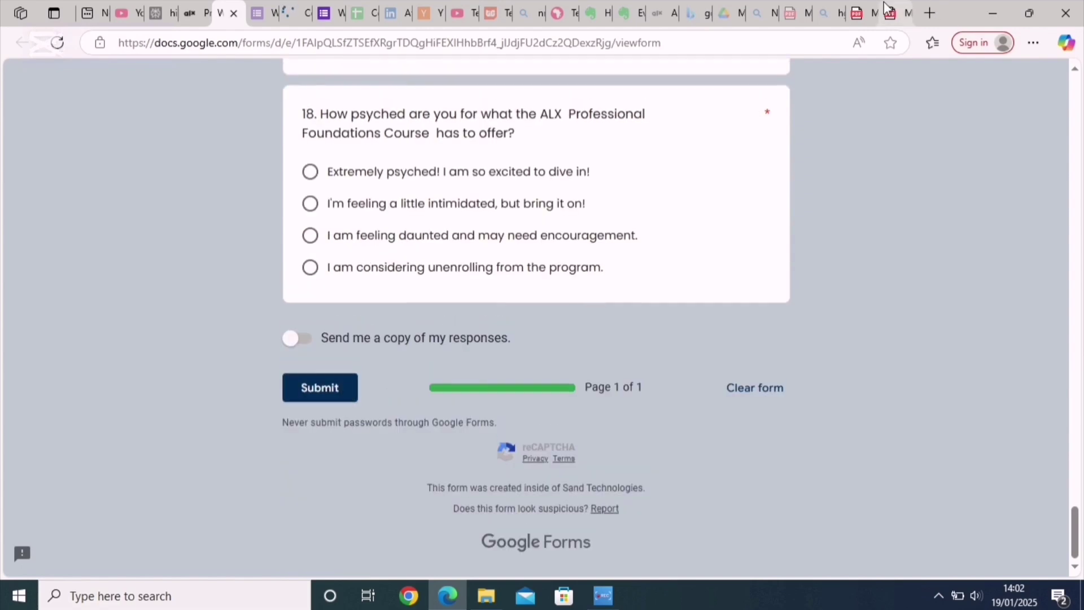
- Print the milestone confirmation page with Microsoft Print to PDF in Landscape layout
click(864, 16)
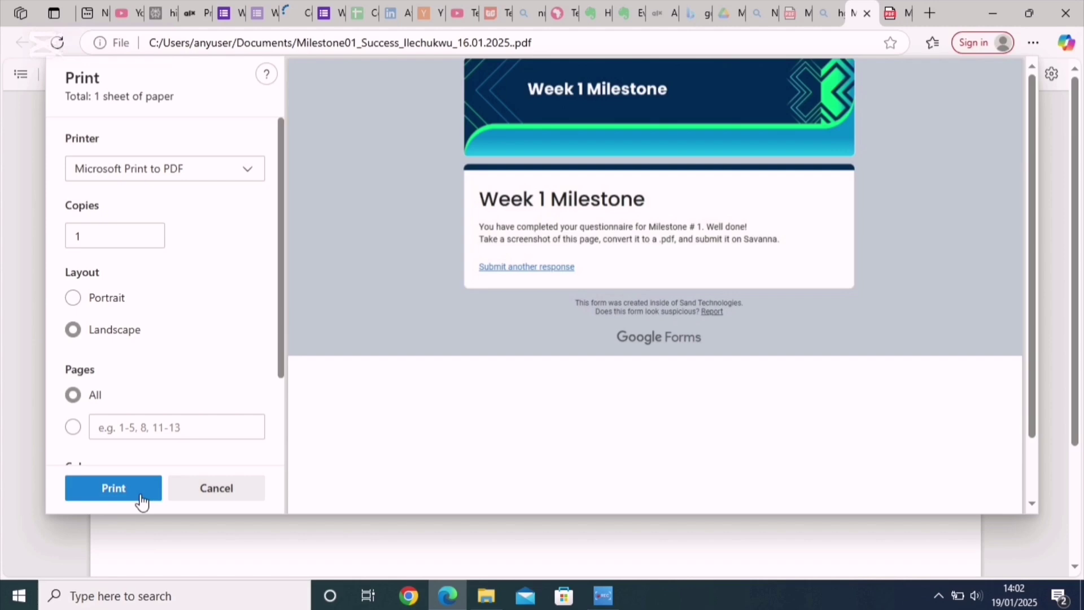
click(113, 488)
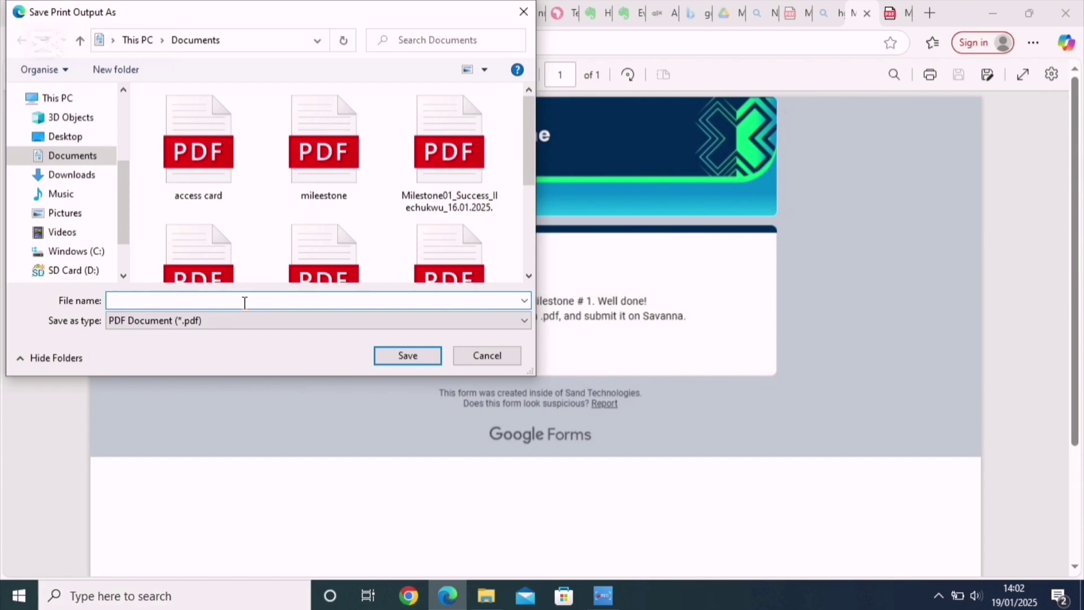
- Save the PDF as Milestone01 in Documents, replacing the existing file
text(mil)
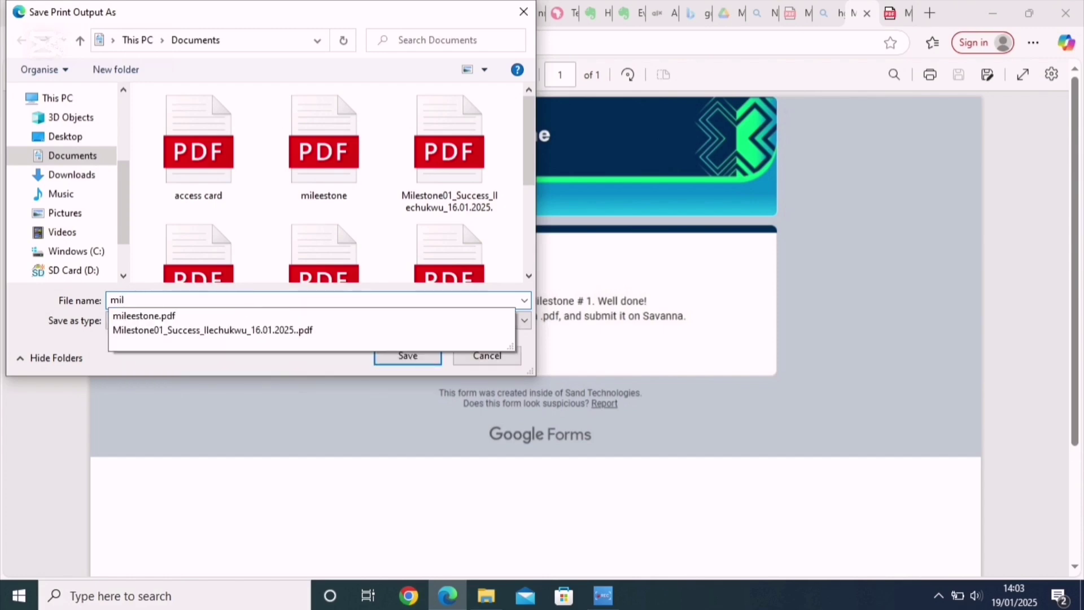
text(estone)
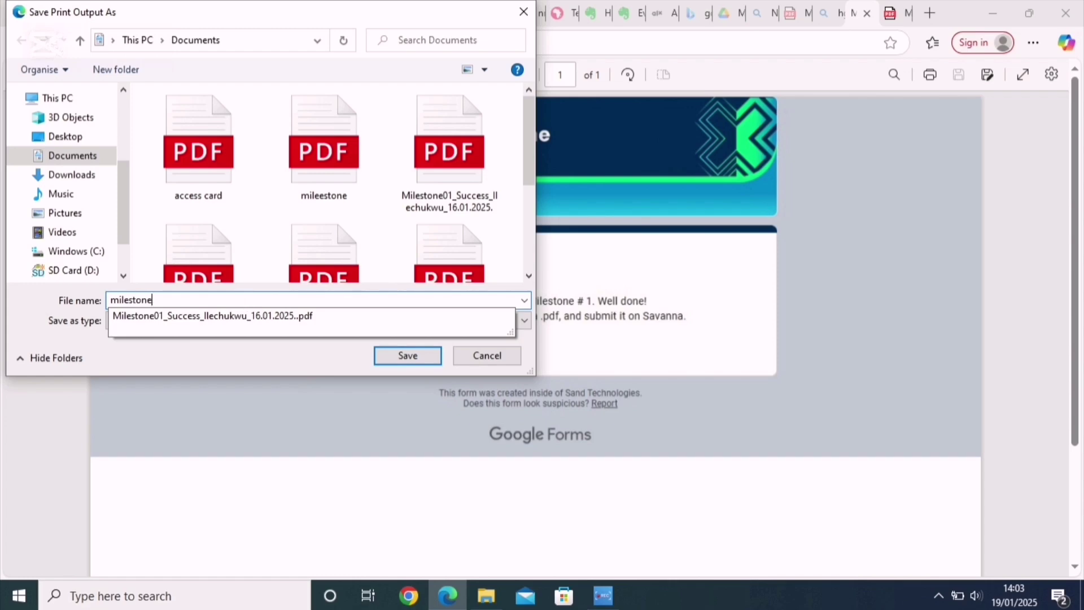
text(02_success_)
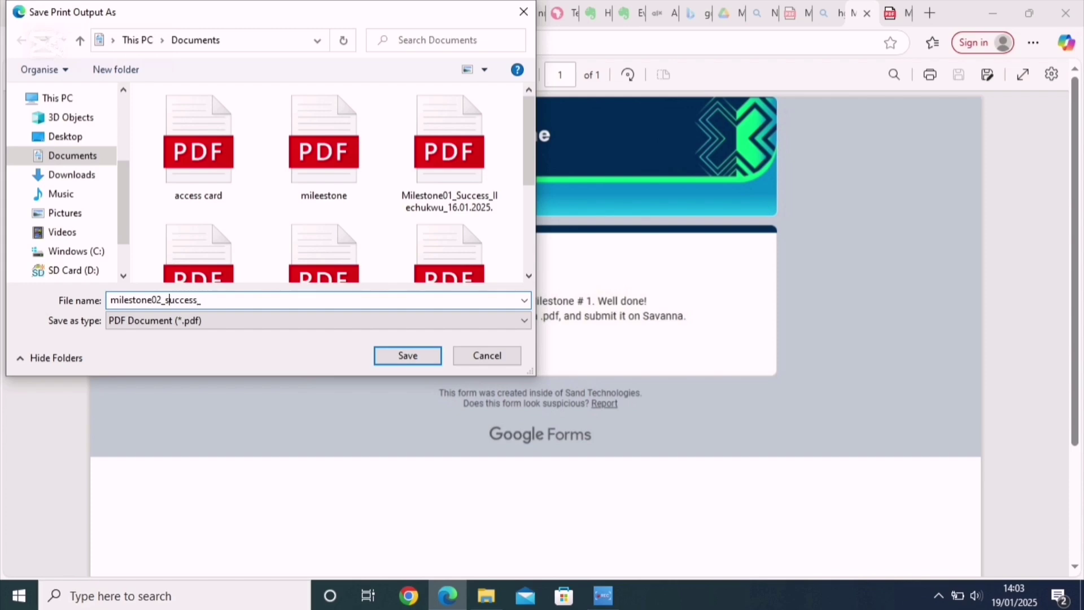
key(BackSpace)
text(1)
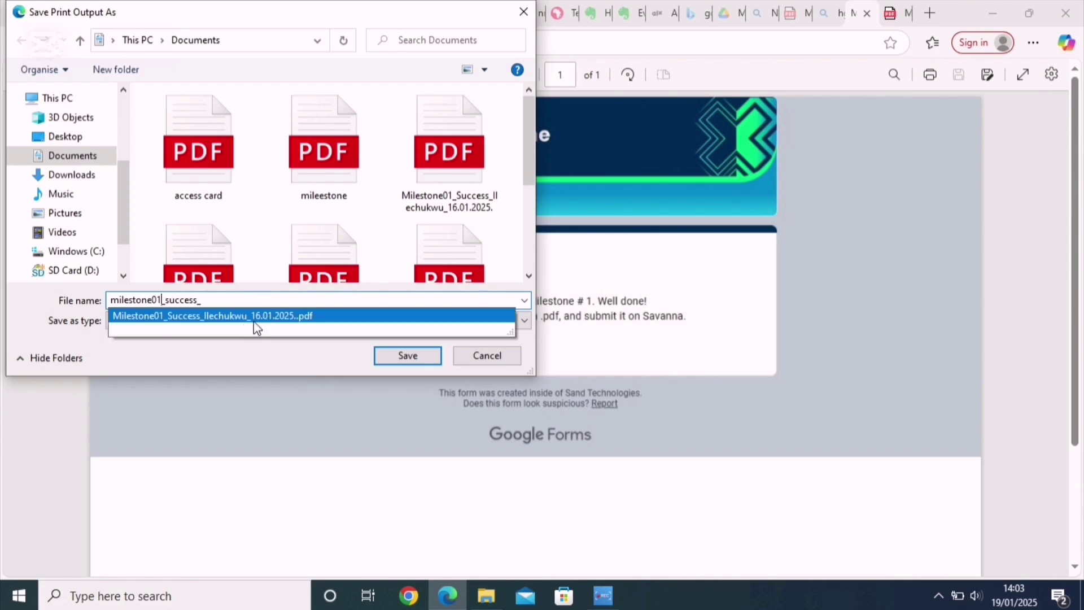
click(254, 322)
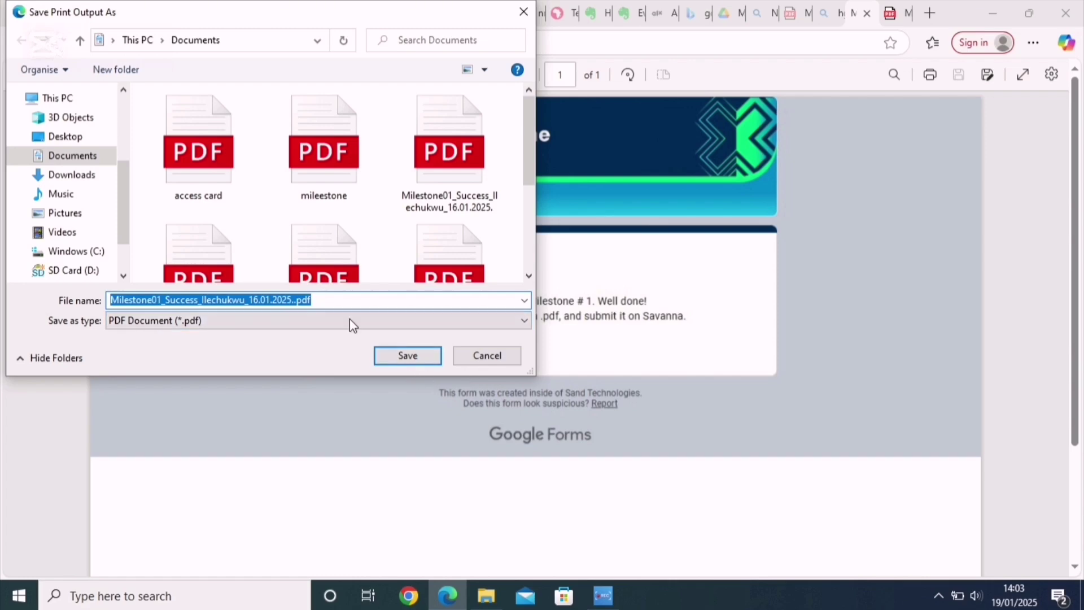
click(290, 323)
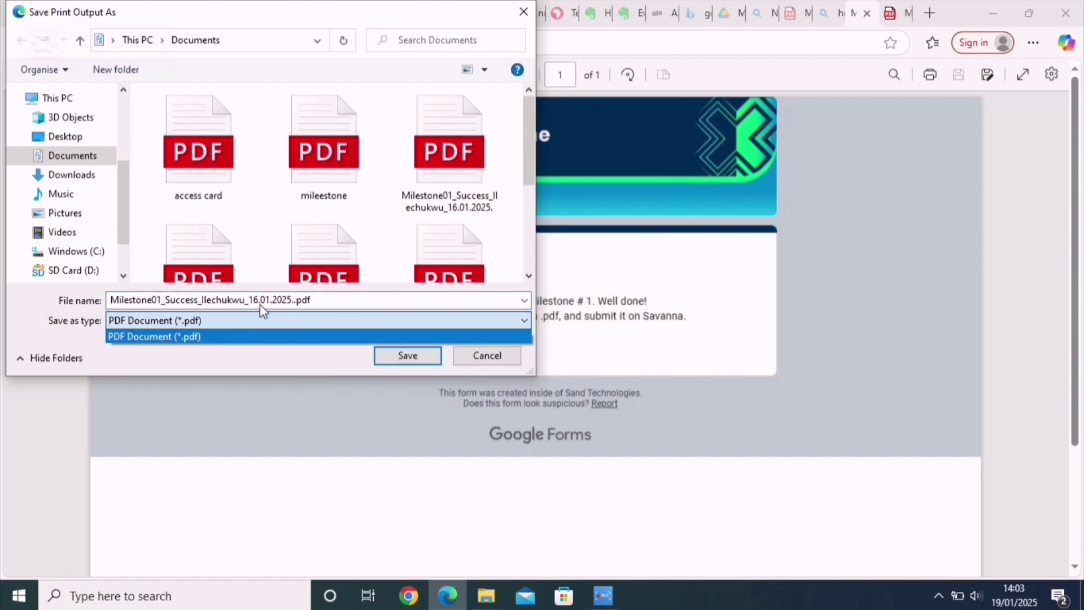
click(417, 356)
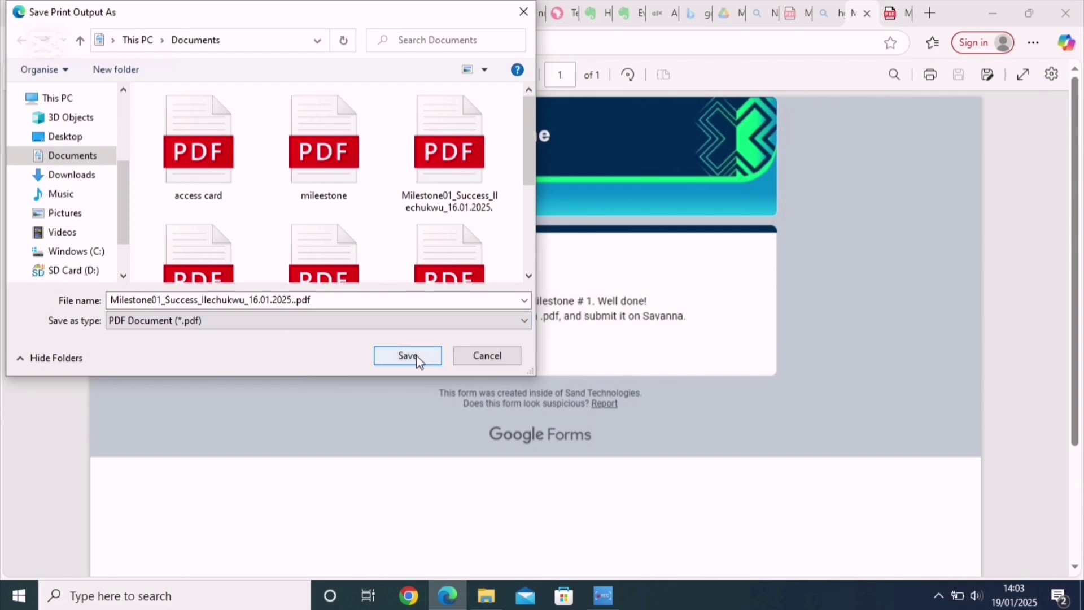
click(409, 356)
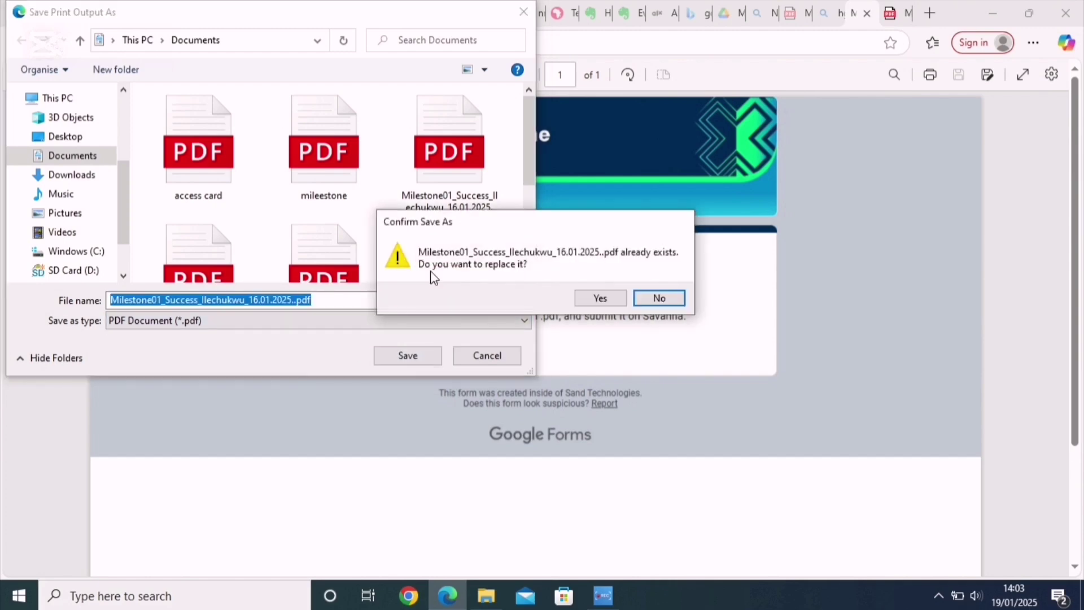
click(600, 298)
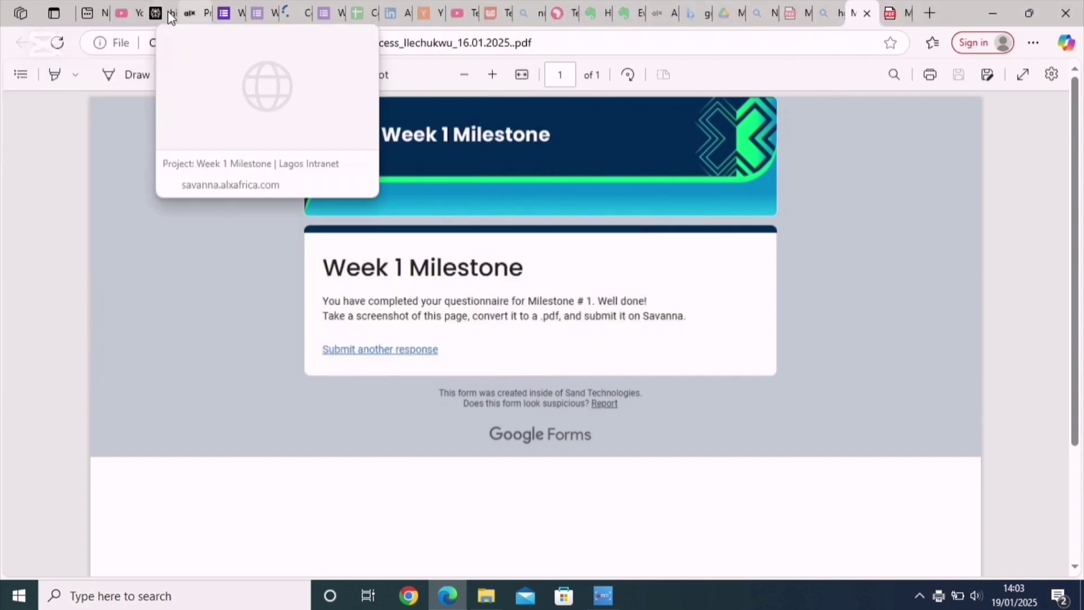
- Return to the Savanna Week 1 Milestone project page and find the Upload 1 file field
click(202, 18)
scroll(748, 397, down, 1)
scroll(748, 397, down, 12)
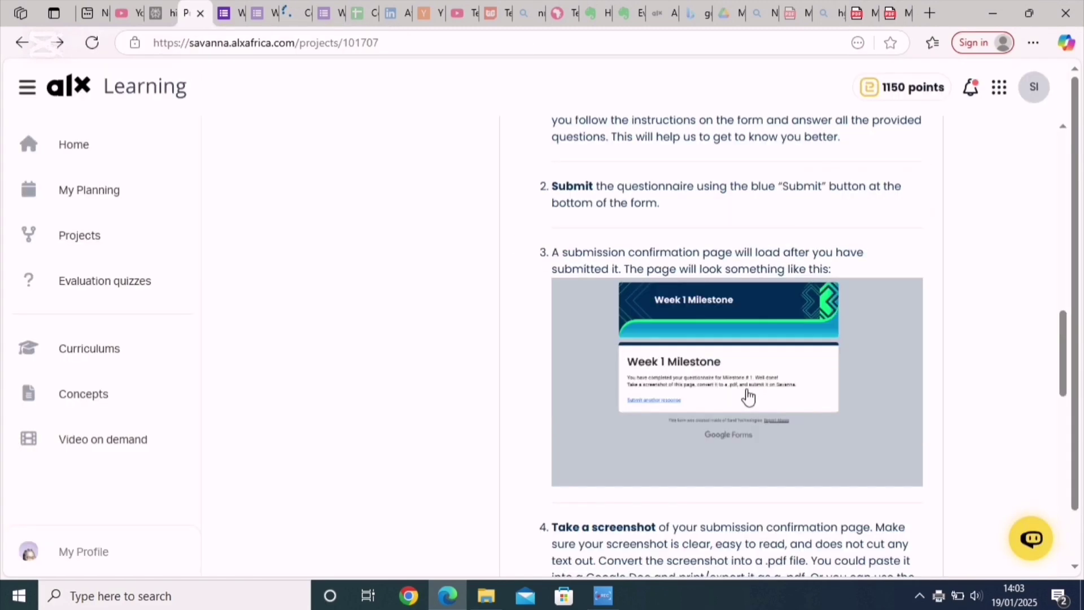
scroll(748, 397, down, 13)
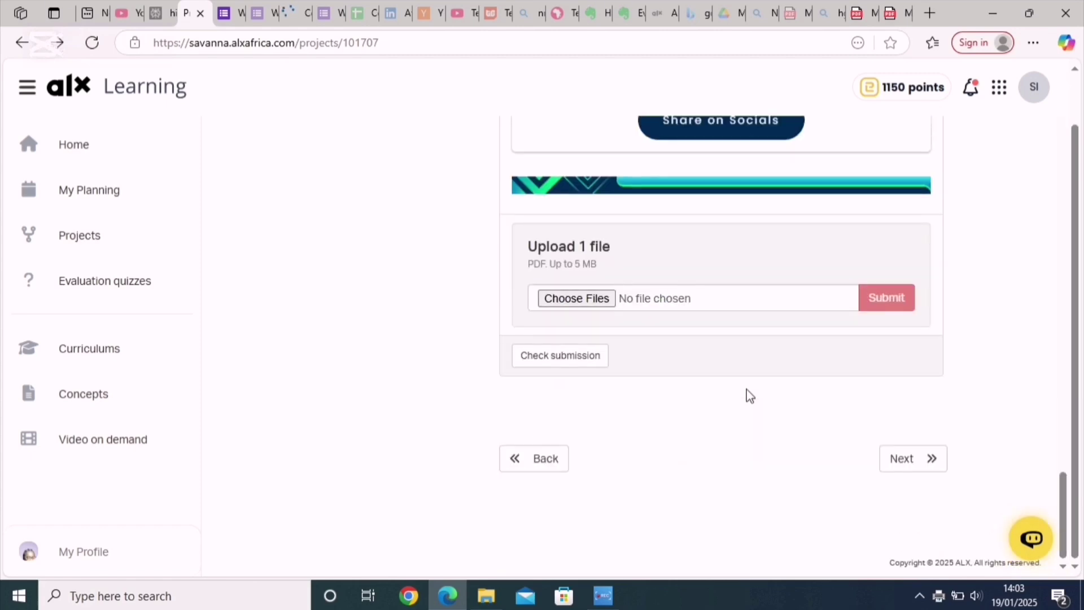
- Attach the Milestone01 PDF from Documents to the upload field
click(596, 305)
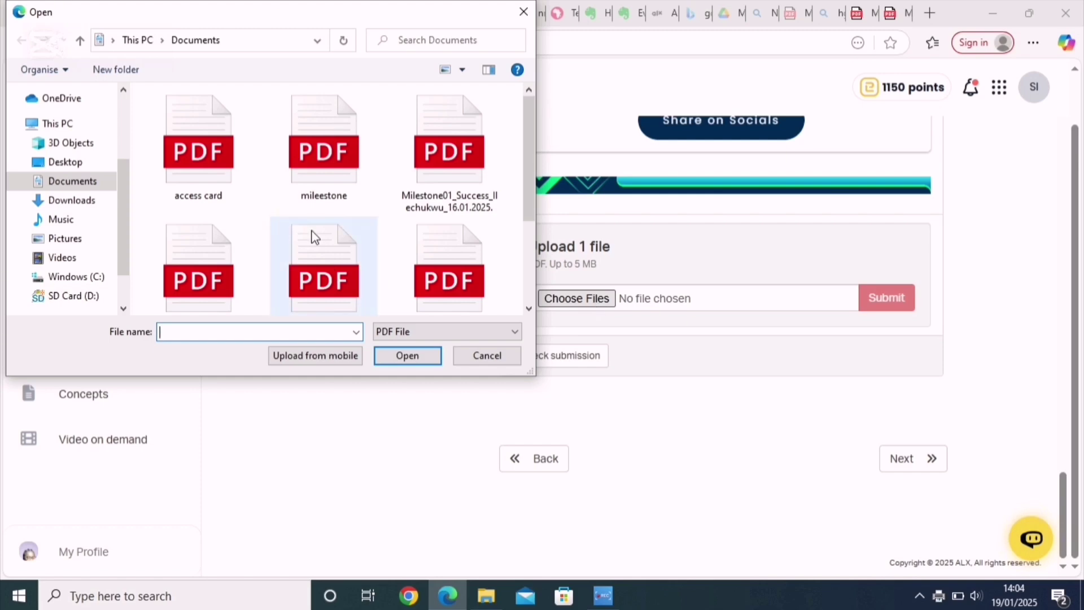
click(446, 202)
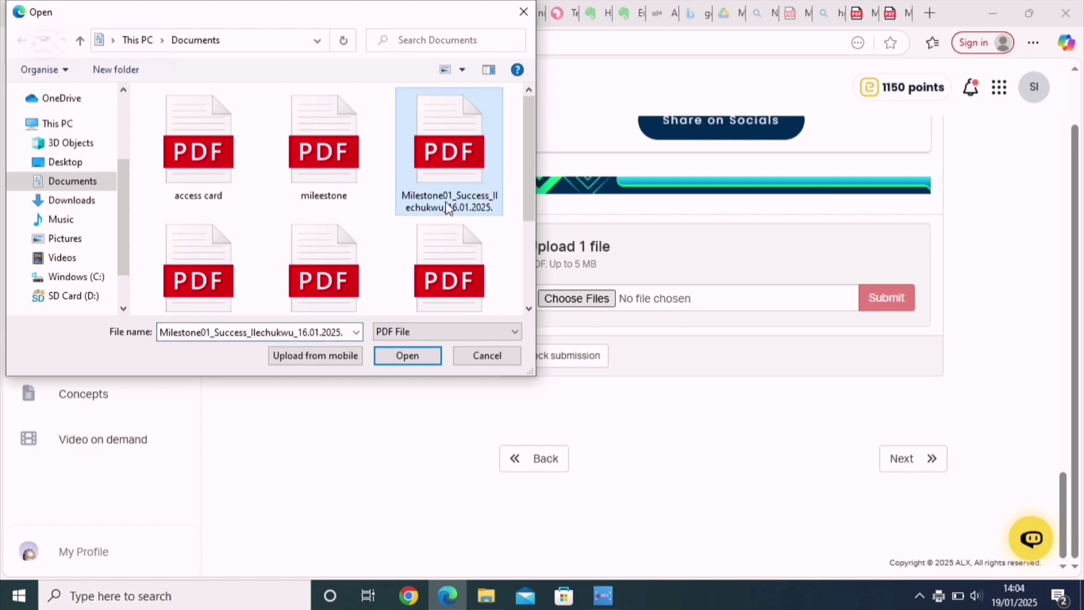
click(438, 360)
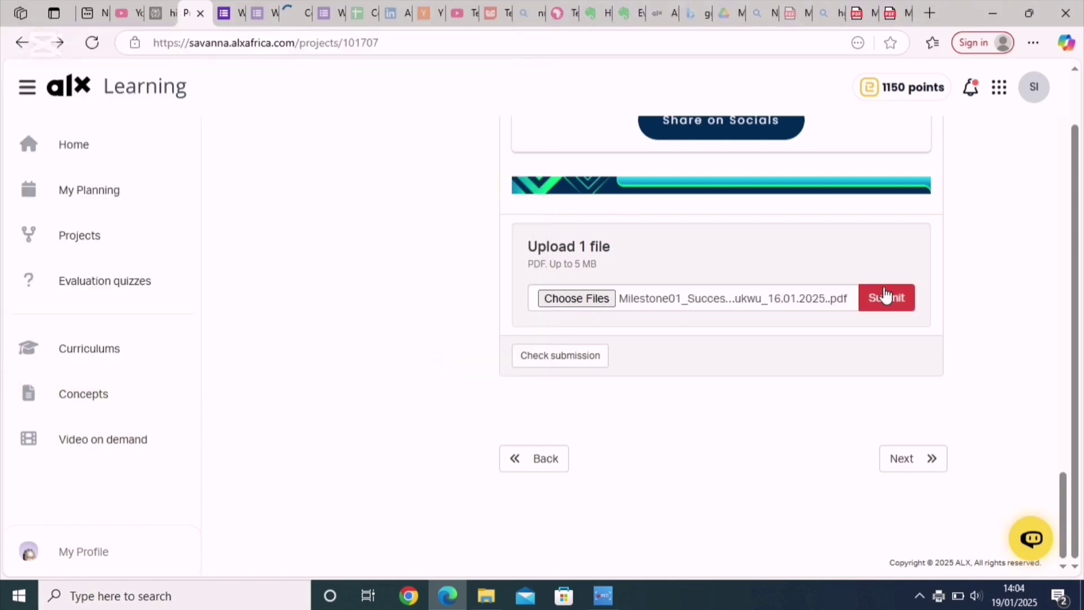
- Submit the attached Milestone01 PDF
click(884, 298)
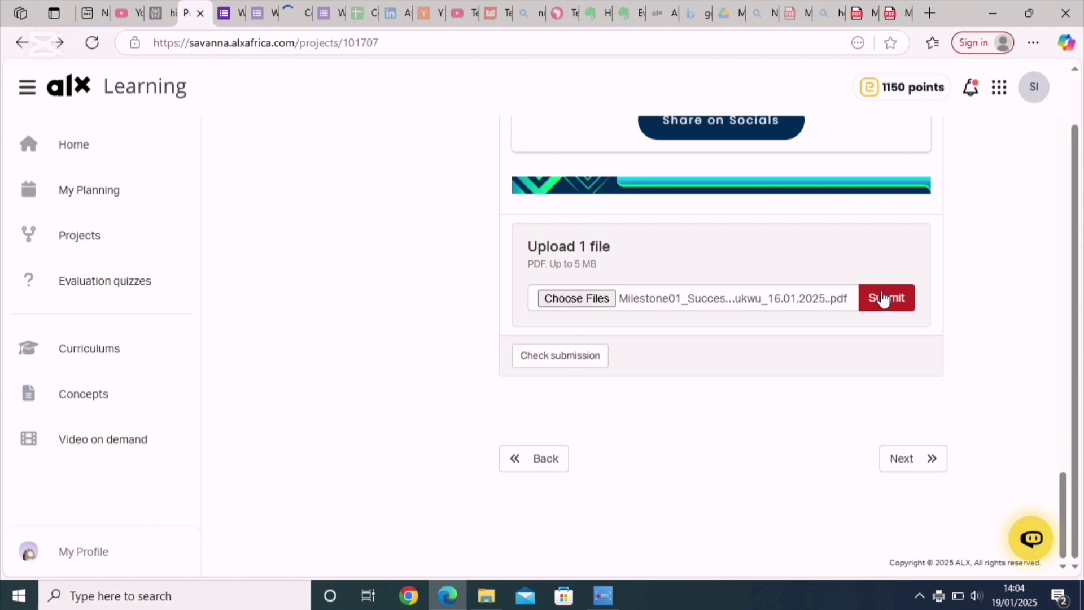
scroll(884, 298, up, 4)
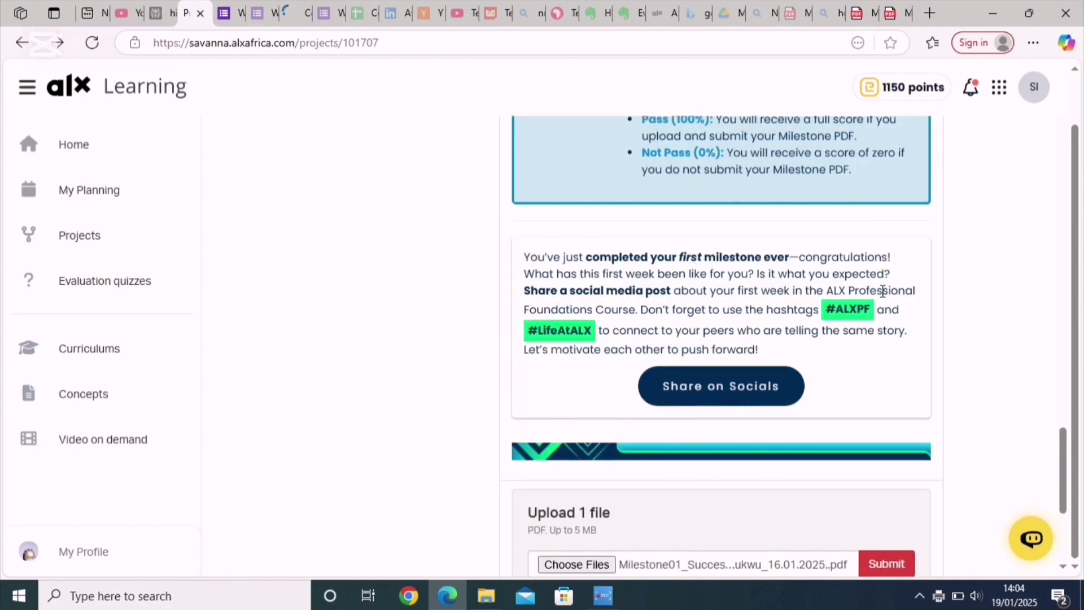
scroll(883, 290, down, 4)
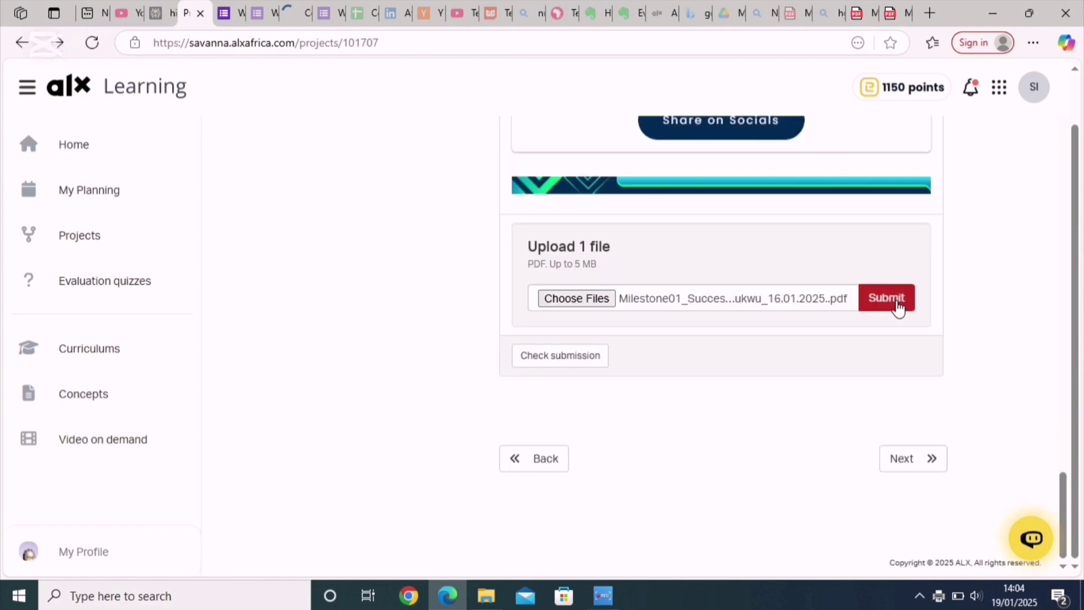
click(894, 308)
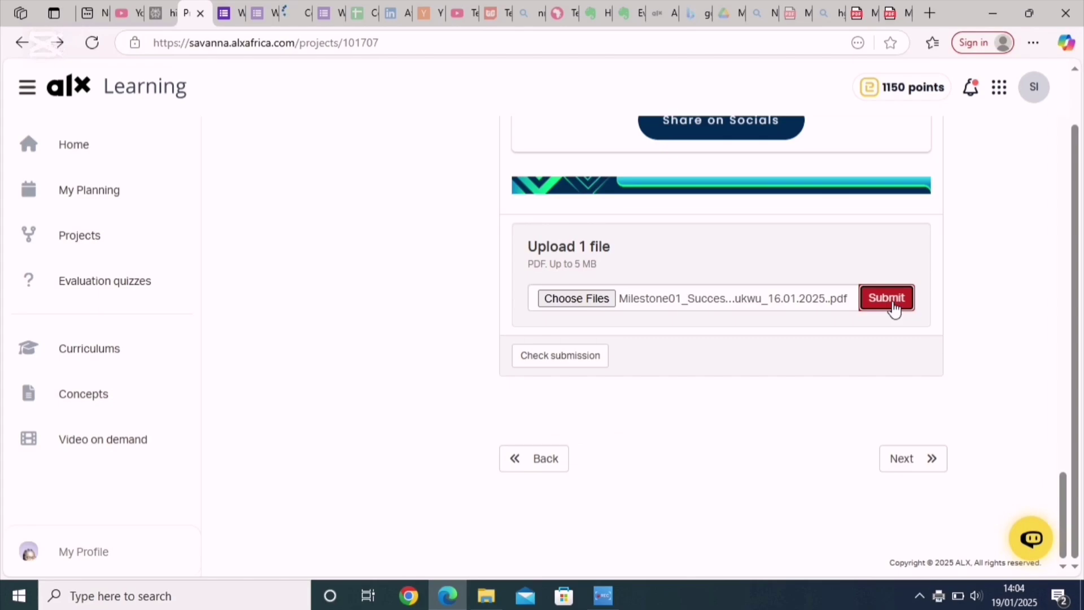